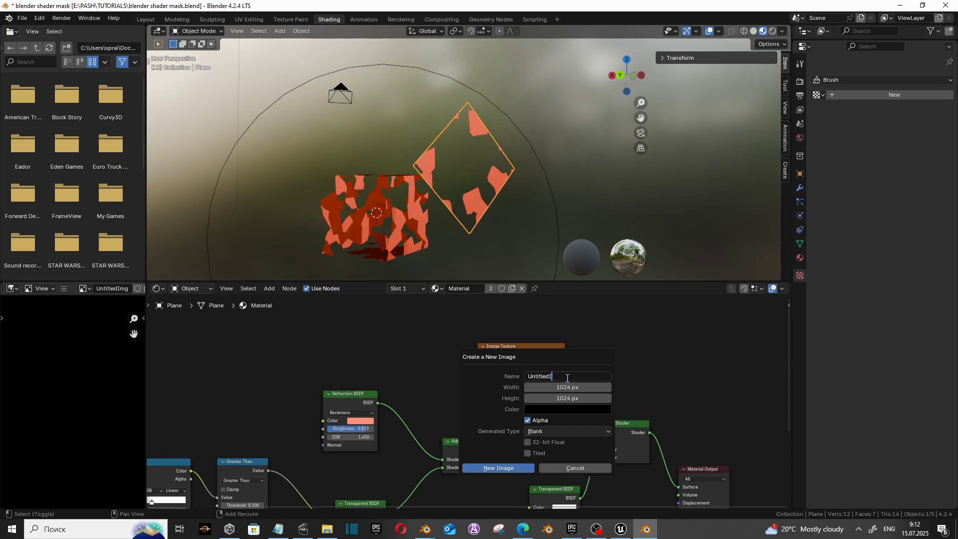
# Create a blank black 1024 × 1024 px image in the Image Texture node and switch the plane to Texture Paint mode
pyautogui.click(522, 470)
pyautogui.scroll(1, 534, 400)
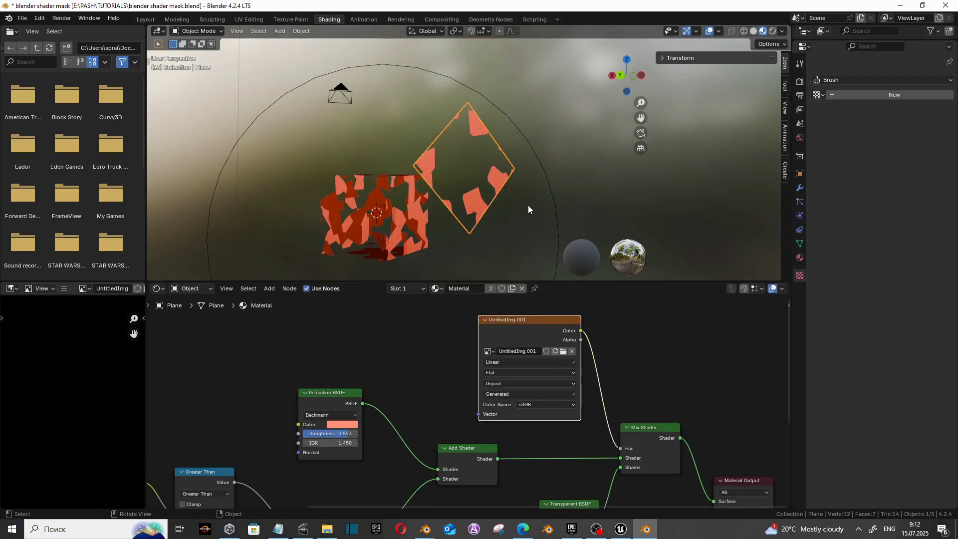
pyautogui.scroll(3, 529, 199)
pyautogui.scroll(2, 537, 185)
pyautogui.moveTo(532, 189); pyautogui.dragTo(478, 181, button='middle')
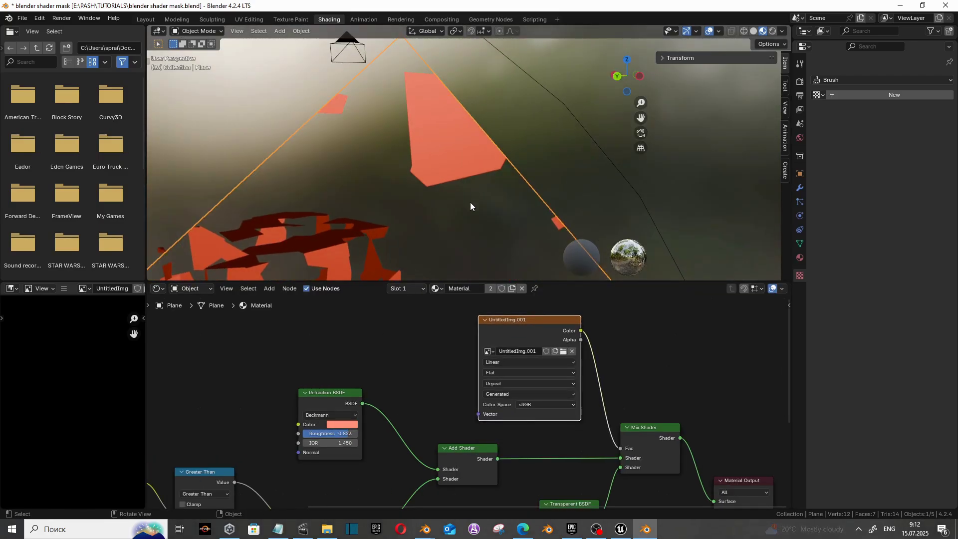
pyautogui.click(217, 30)
pyautogui.click(219, 98)
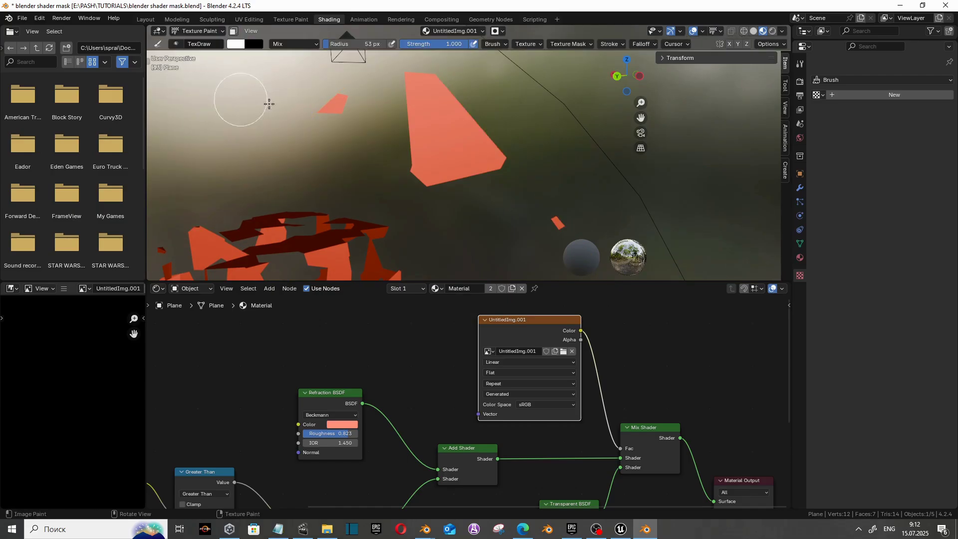
# Paint white test strokes along the lower edge of the plane's large red patch
pyautogui.moveTo(434, 202)
pyautogui.mouseDown()
pyautogui.moveTo(436, 159)
pyautogui.moveTo(438, 180)
pyautogui.mouseUp()
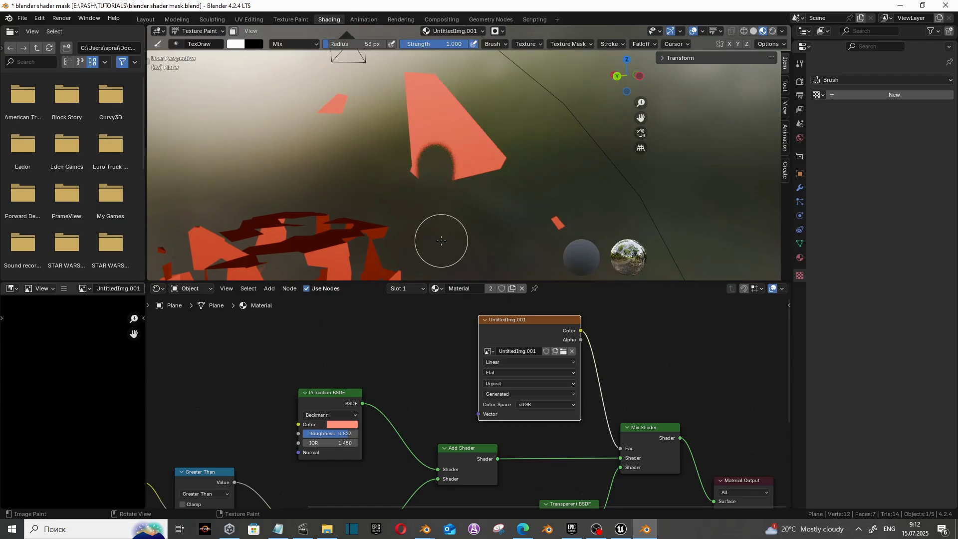
pyautogui.moveTo(450, 214)
pyautogui.mouseDown()
pyautogui.moveTo(458, 179)
pyautogui.moveTo(484, 193)
pyautogui.mouseUp()
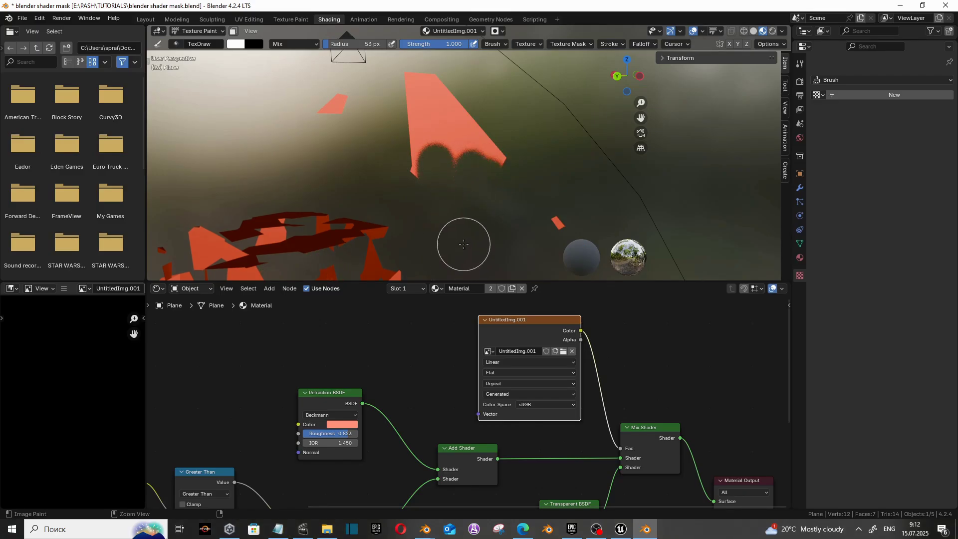
# Insert a Greater Than math node between the image texture's Color output and the Mix Shader's Fac input
pyautogui.moveTo(581, 331); pyautogui.dragTo(645, 340)
pyautogui.write('grea')
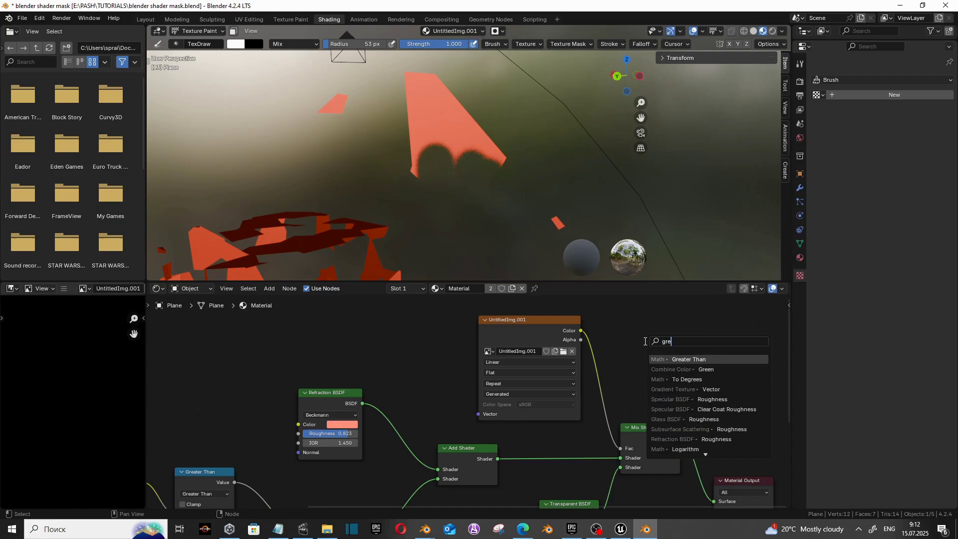
pyautogui.click(670, 359)
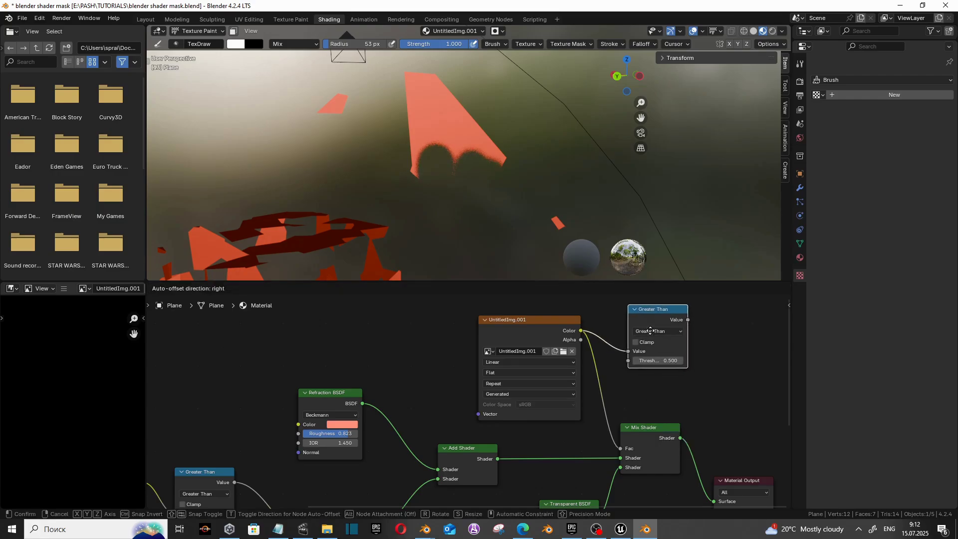
pyautogui.moveTo(676, 318); pyautogui.dragTo(621, 448)
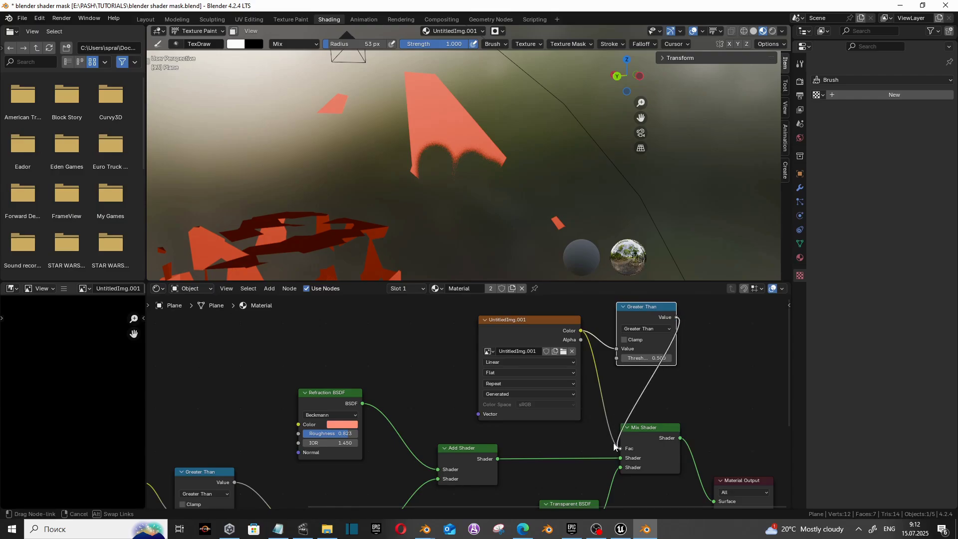
pyautogui.moveTo(660, 309); pyautogui.dragTo(642, 360)
pyautogui.moveTo(689, 396); pyautogui.dragTo(699, 353, button='middle')
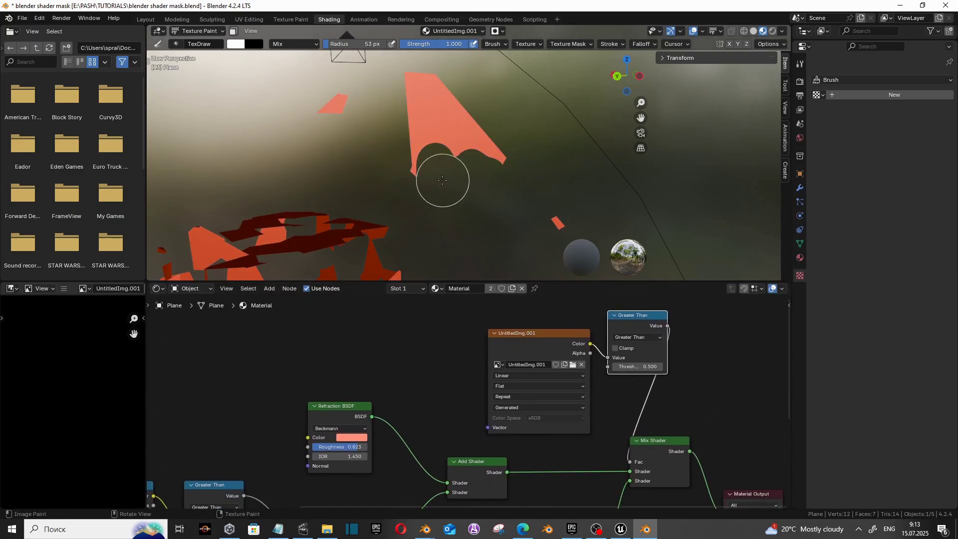
# Paint another test stroke on the large patch's lower edge and undo all the paint strokes
pyautogui.moveTo(464, 151)
pyautogui.mouseDown()
pyautogui.moveTo(432, 145)
pyautogui.moveTo(428, 103)
pyautogui.moveTo(482, 199)
pyautogui.moveTo(484, 163)
pyautogui.moveTo(428, 150)
pyautogui.moveTo(418, 183)
pyautogui.moveTo(504, 173)
pyautogui.mouseUp()
pyautogui.hotkey('ctrl', 'z')
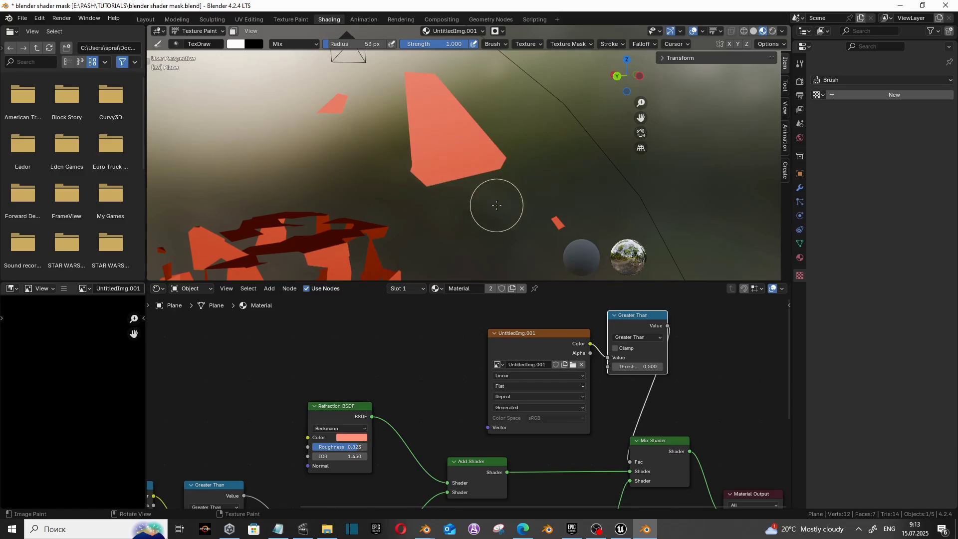
# Create a new brush texture and set its type to Voronoi
pyautogui.click(540, 45)
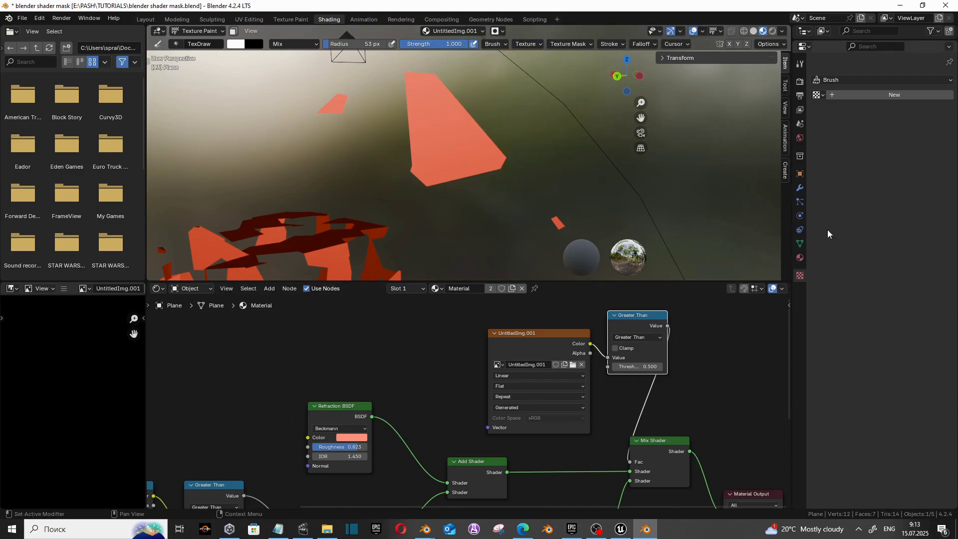
pyautogui.click(853, 98)
pyautogui.click(949, 110)
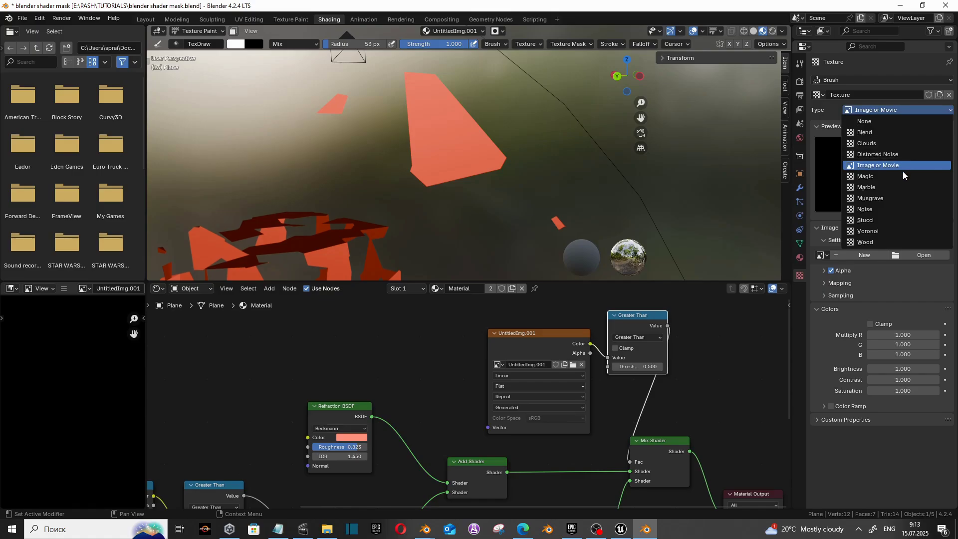
pyautogui.click(890, 231)
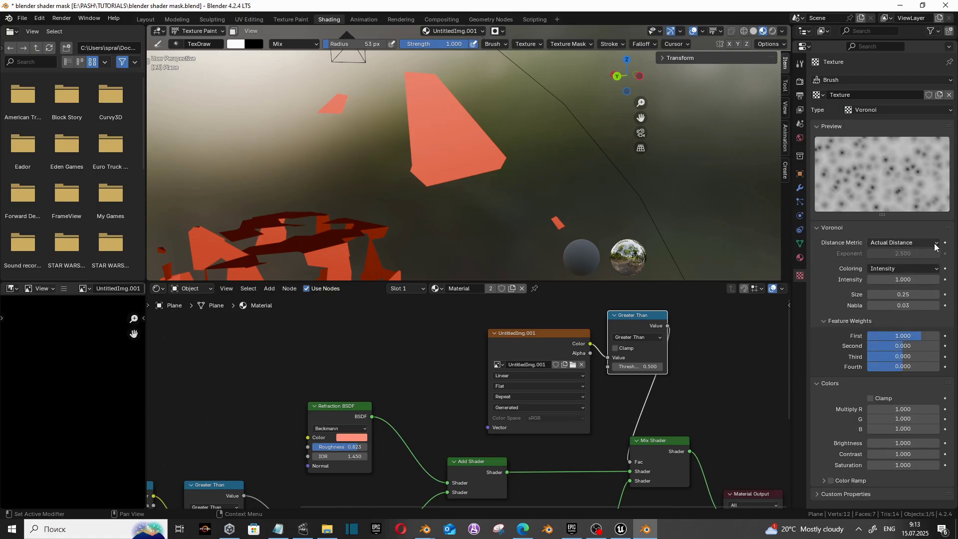
# Configure the Voronoi texture with Distance Squared metric, Position coloring, brightness 0, contrast 5 and saturation 0
pyautogui.click(904, 243)
pyautogui.click(927, 264)
pyautogui.click(925, 268)
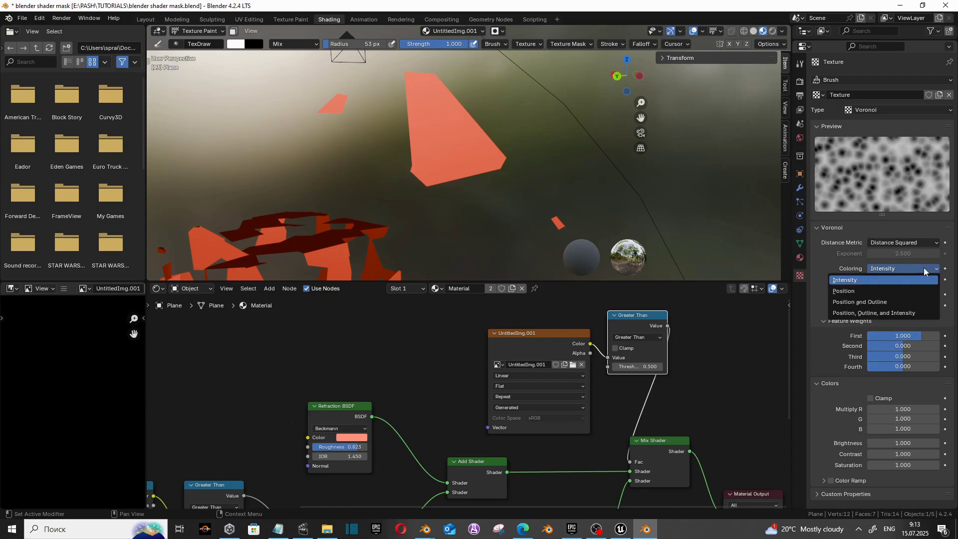
pyautogui.click(918, 291)
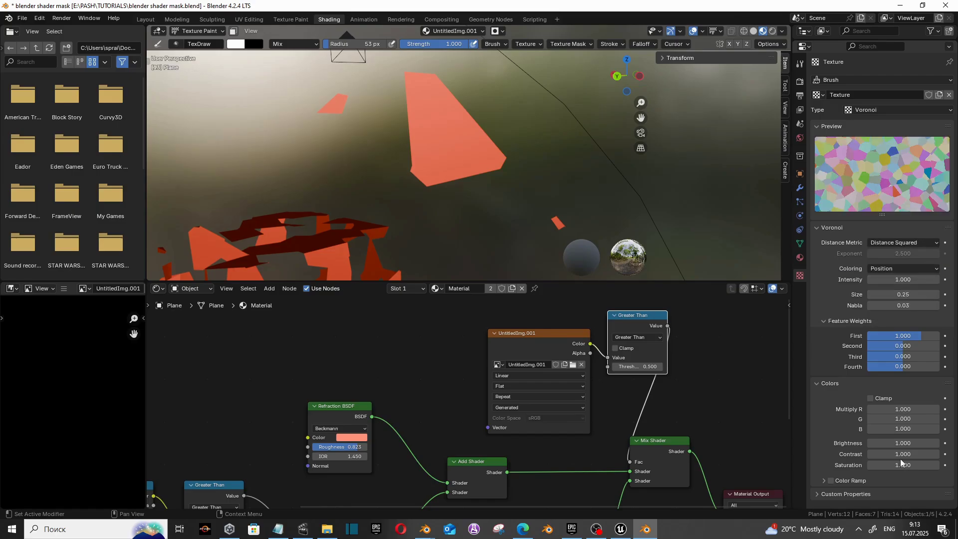
pyautogui.moveTo(897, 456); pyautogui.dragTo(862, 444)
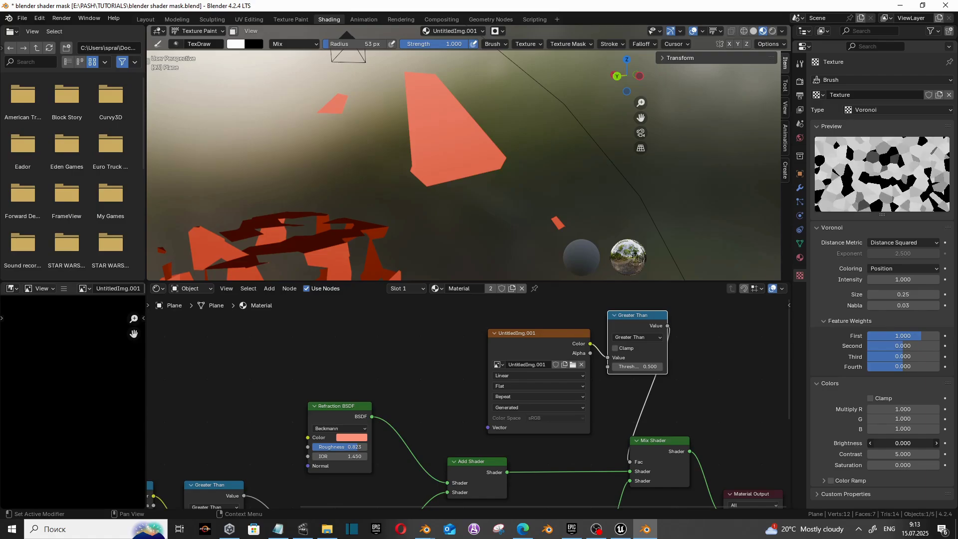
# Review the brush's texture mapping settings and the textures available for it
pyautogui.click(539, 44)
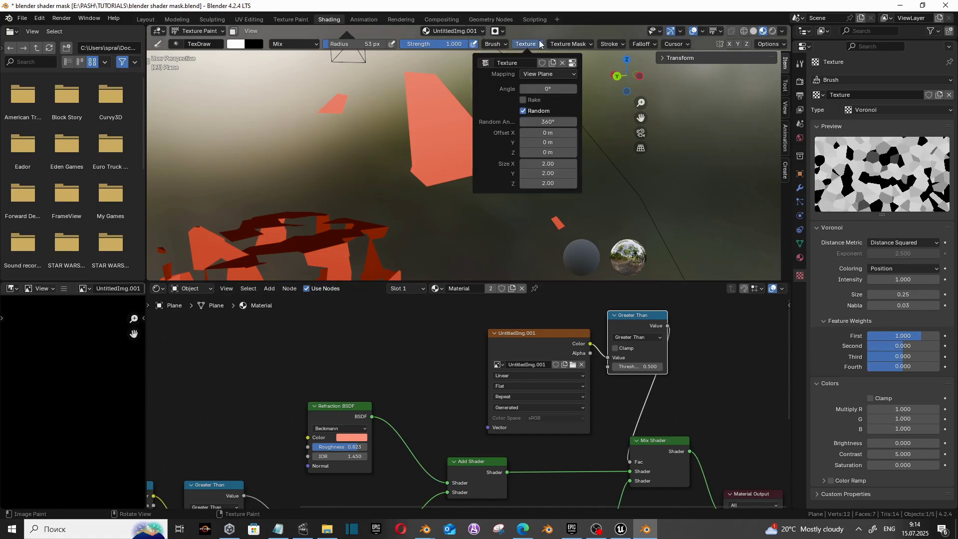
pyautogui.click(486, 62)
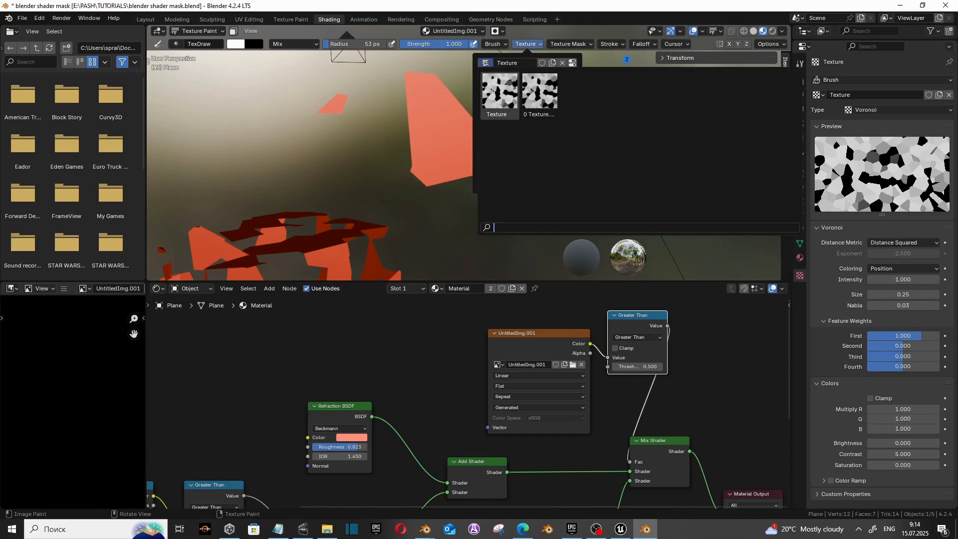
pyautogui.click(491, 65)
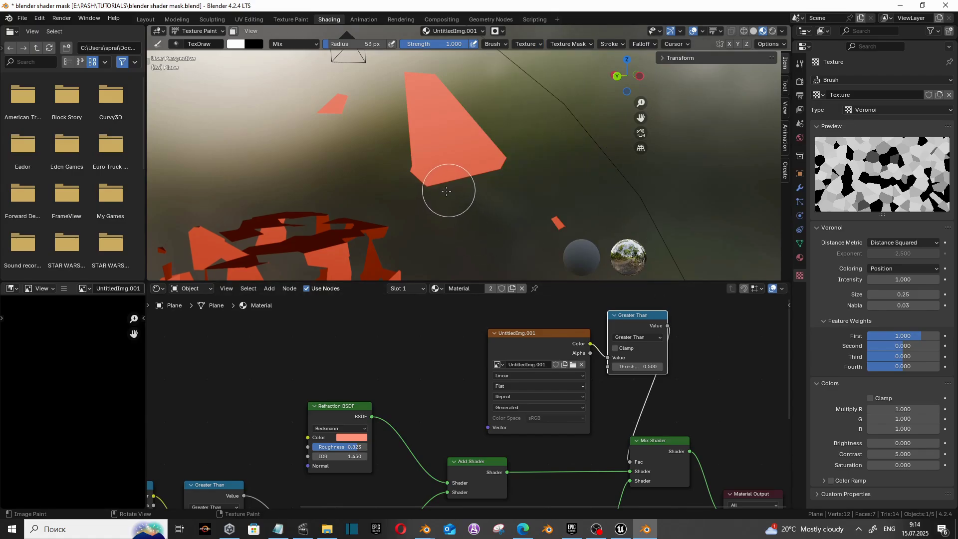
# Paint a textured test stroke over the large patch's lower corner and undo it
pyautogui.moveTo(435, 189)
pyautogui.mouseDown()
pyautogui.moveTo(413, 203)
pyautogui.moveTo(448, 182)
pyautogui.moveTo(422, 184)
pyautogui.moveTo(439, 218)
pyautogui.mouseUp()
pyautogui.scroll(2, 434, 184)
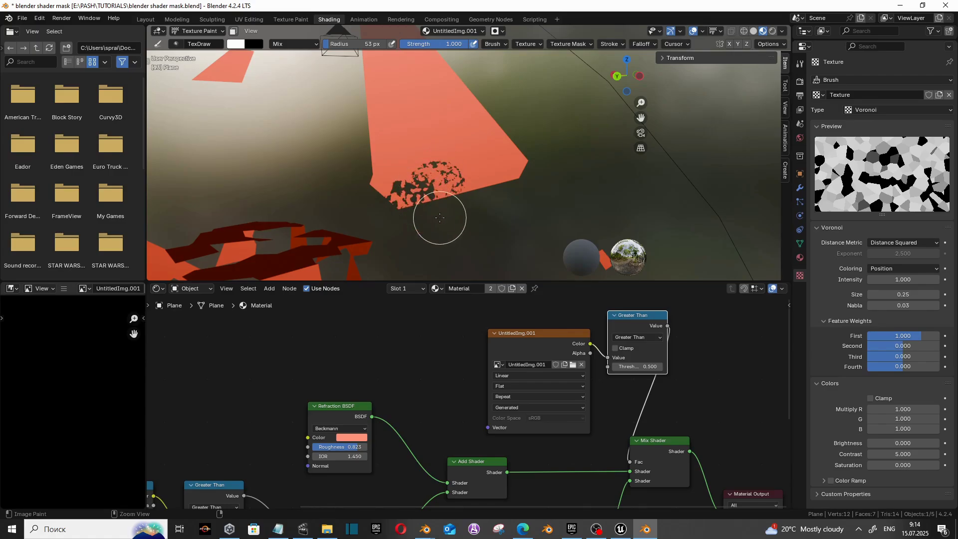
pyautogui.hotkey('ctrl', 'z')
pyautogui.hotkey('ctrl', 'z')
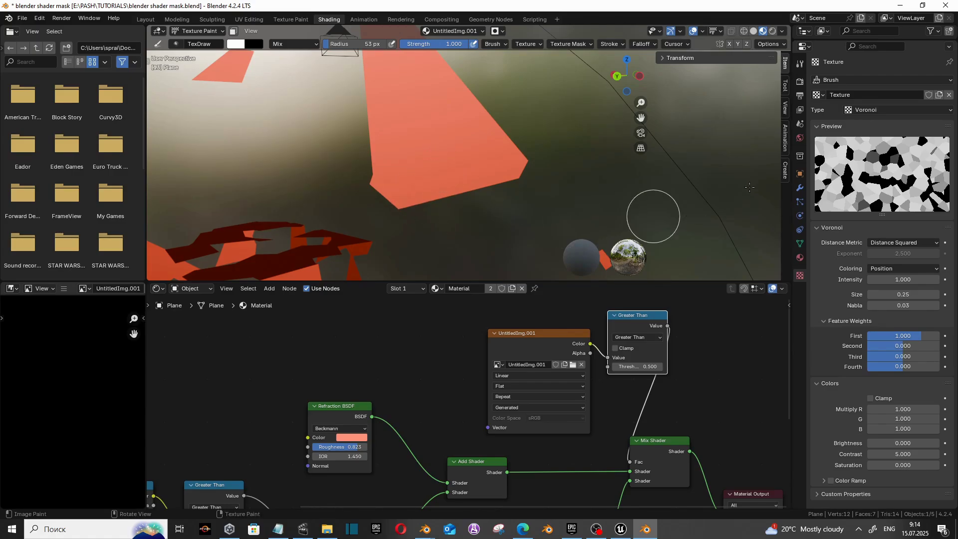
# Set the brush blend mode to Lighten and paint along the large patch's lower edge to erode it
pyautogui.click(787, 86)
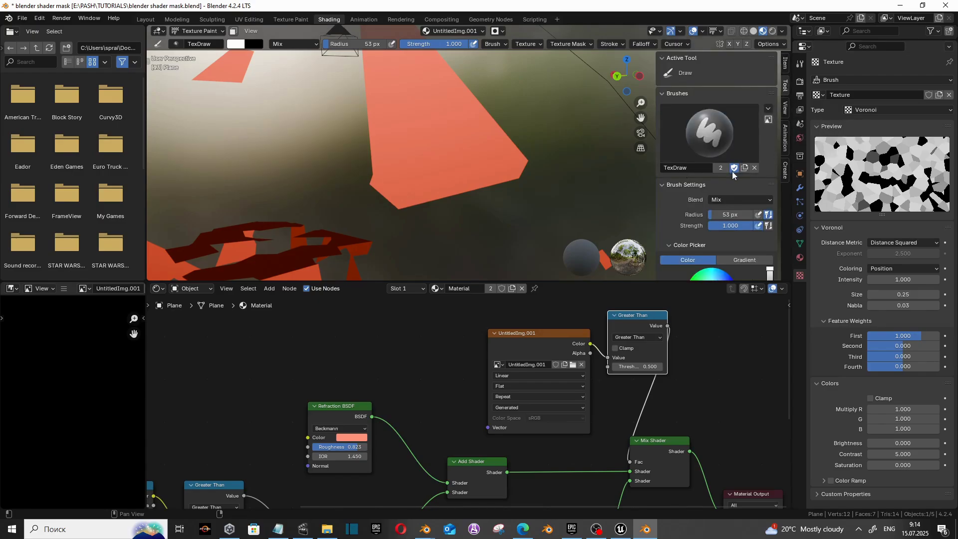
pyautogui.scroll(-1, 731, 173)
pyautogui.click(769, 180)
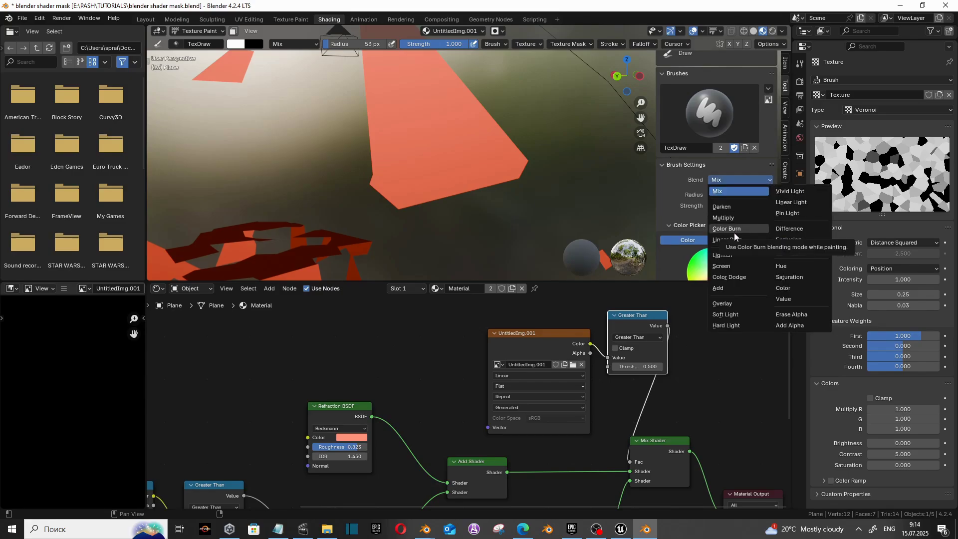
pyautogui.click(744, 255)
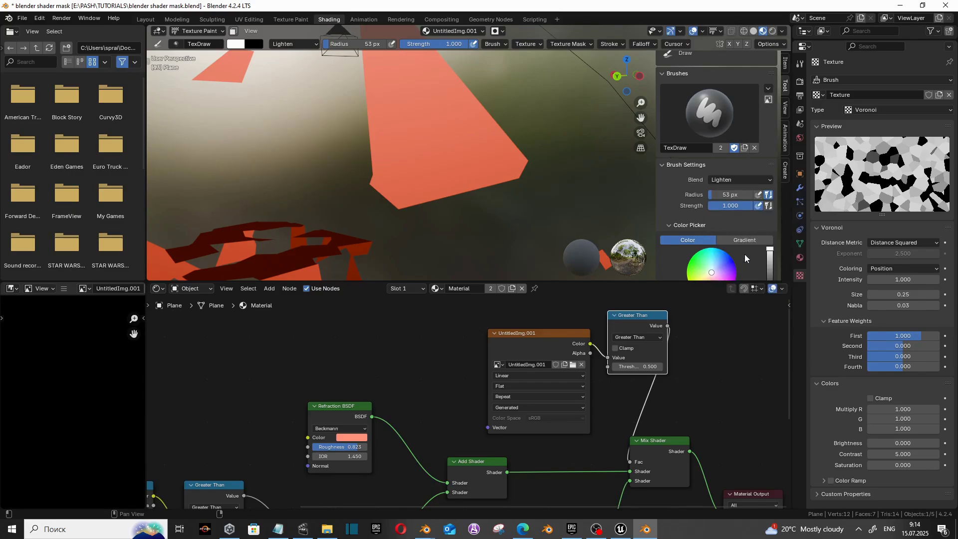
pyautogui.click(402, 208)
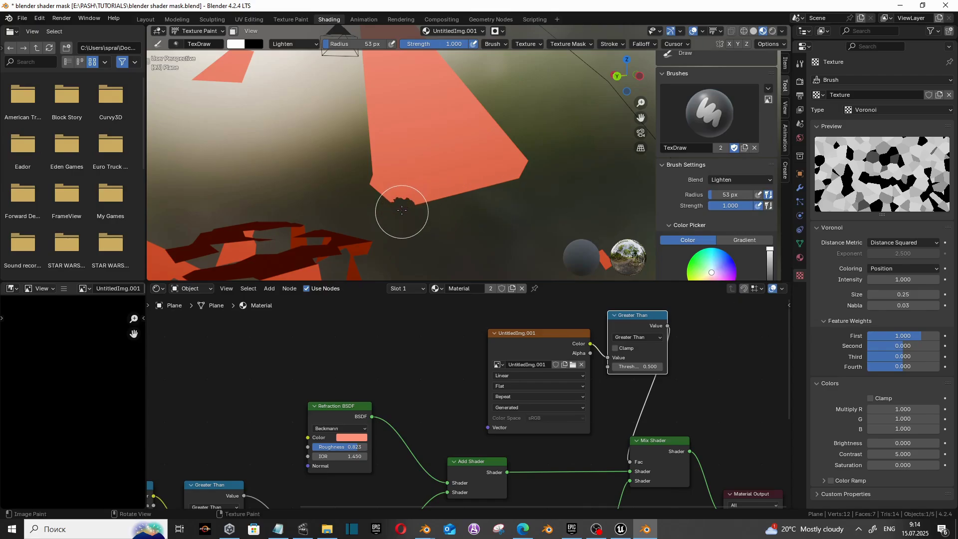
pyautogui.moveTo(402, 210)
pyautogui.mouseDown()
pyautogui.moveTo(475, 205)
pyautogui.moveTo(523, 183)
pyautogui.moveTo(533, 160)
pyautogui.moveTo(526, 139)
pyautogui.moveTo(514, 166)
pyautogui.moveTo(496, 174)
pyautogui.moveTo(497, 207)
pyautogui.mouseUp()
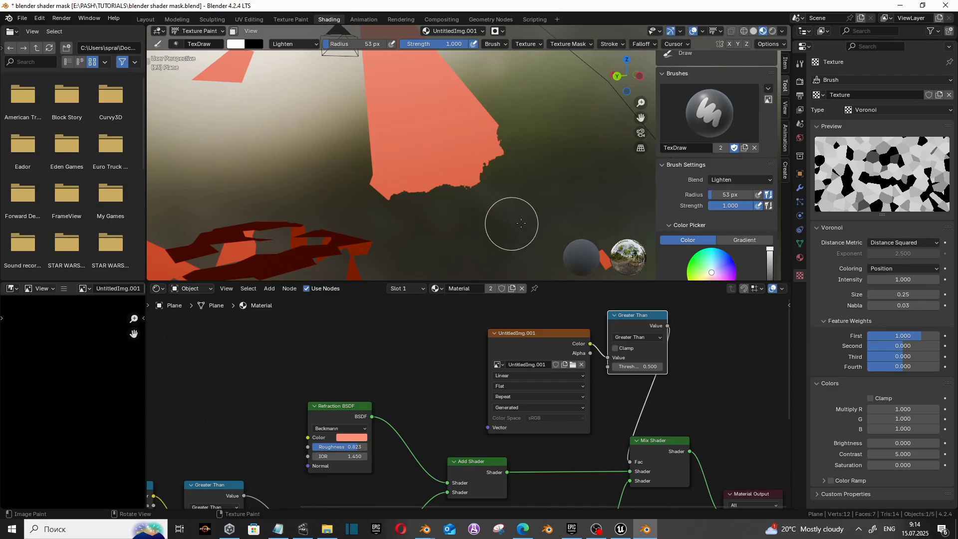
# Set the brush's stroke method to Space and paint further along the patch's ragged lower edge
pyautogui.scroll(-3, 705, 231)
pyautogui.scroll(-6, 706, 232)
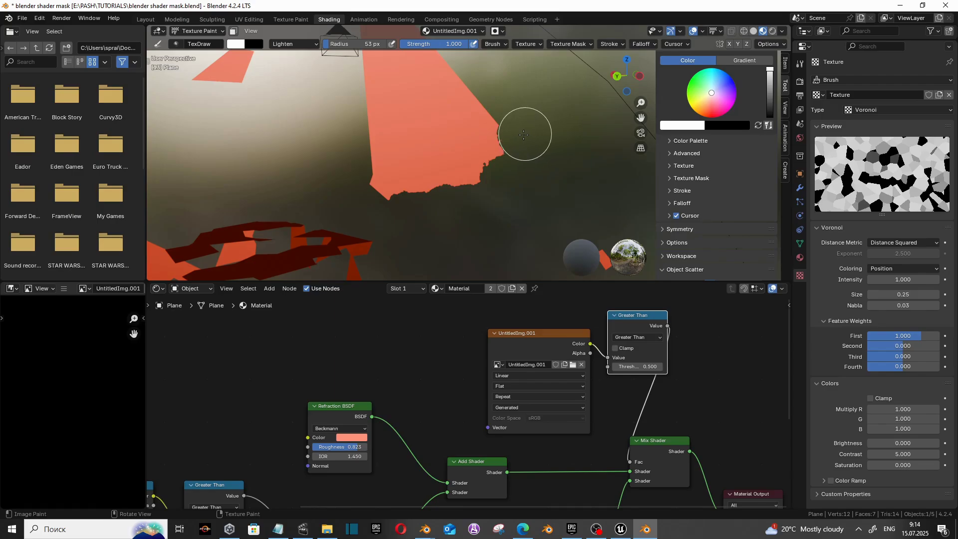
pyautogui.click(673, 190)
pyautogui.click(770, 207)
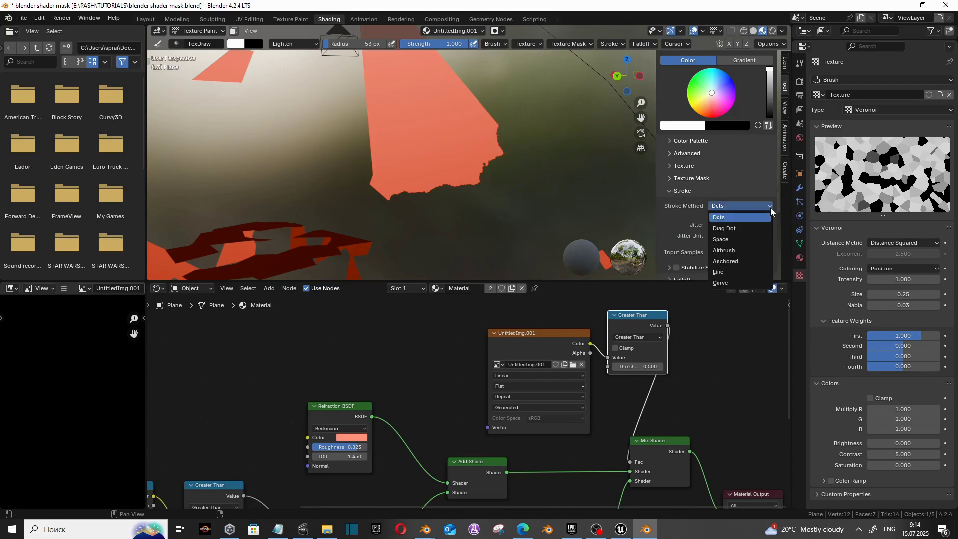
pyautogui.click(759, 239)
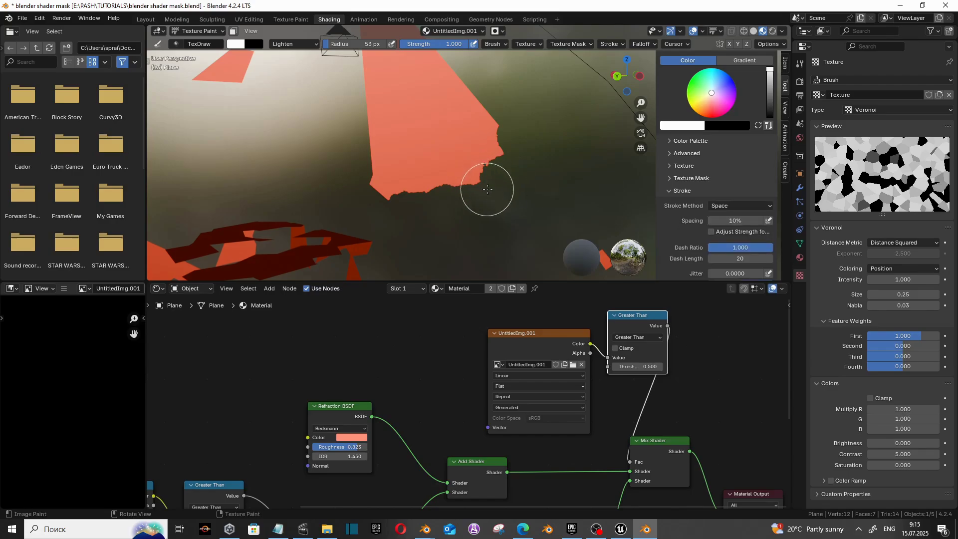
pyautogui.moveTo(489, 190)
pyautogui.mouseDown()
pyautogui.moveTo(471, 181)
pyautogui.moveTo(505, 157)
pyautogui.moveTo(462, 198)
pyautogui.moveTo(473, 182)
pyautogui.moveTo(420, 199)
pyautogui.moveTo(424, 188)
pyautogui.moveTo(434, 195)
pyautogui.moveTo(505, 176)
pyautogui.moveTo(475, 175)
pyautogui.moveTo(486, 172)
pyautogui.mouseUp()
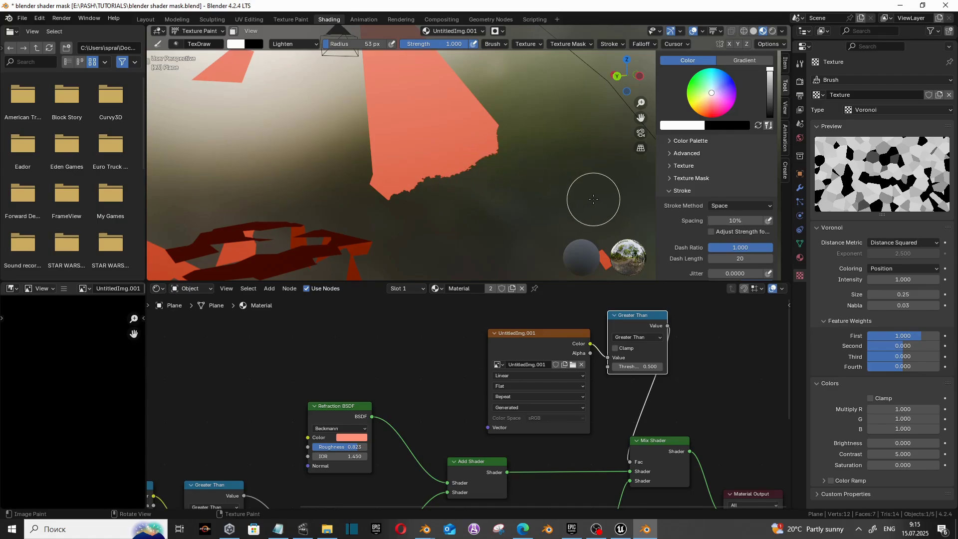
# Switch the stroke method to Airbrush and paint into the patch's lower and outer edges
pyautogui.click(769, 206)
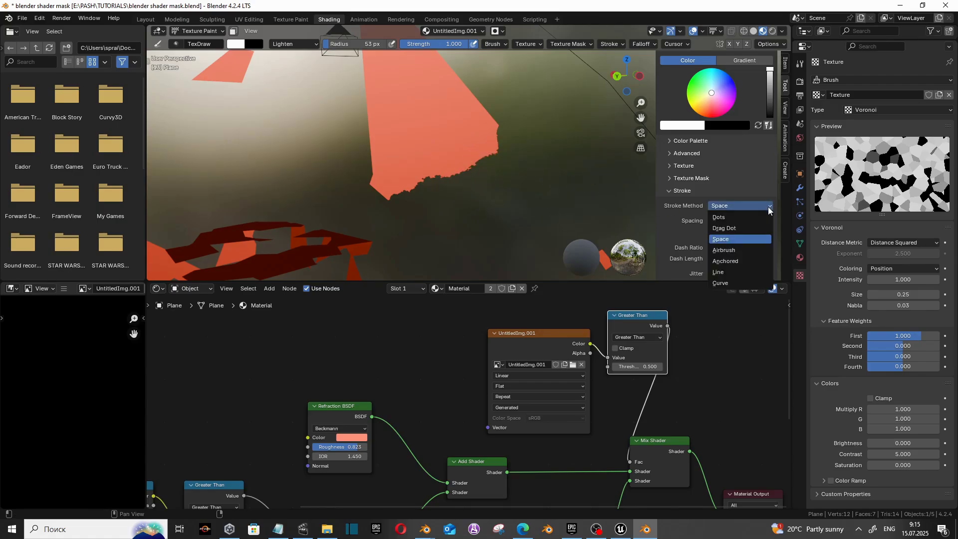
pyautogui.click(755, 251)
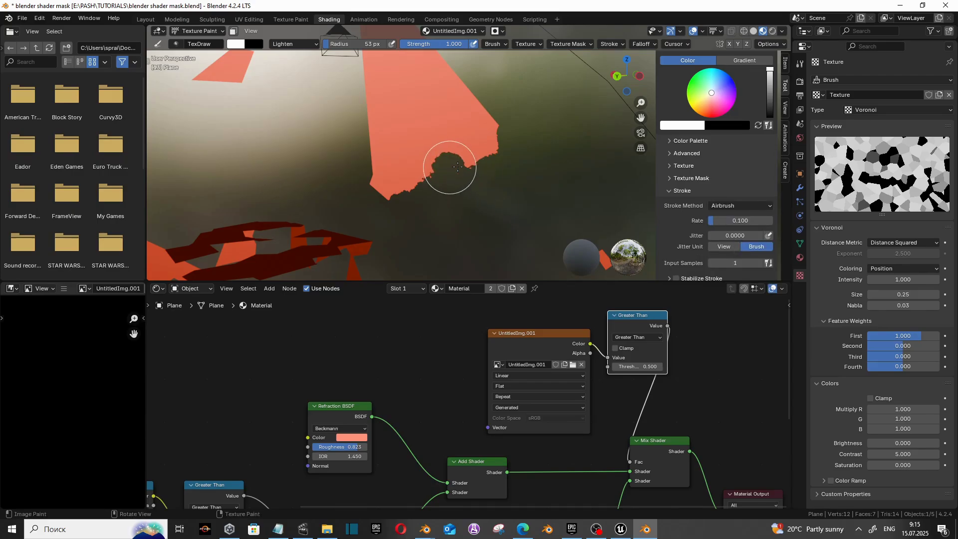
pyautogui.moveTo(458, 166)
pyautogui.mouseDown()
pyautogui.moveTo(507, 150)
pyautogui.moveTo(516, 124)
pyautogui.moveTo(499, 124)
pyautogui.moveTo(488, 103)
pyautogui.mouseUp()
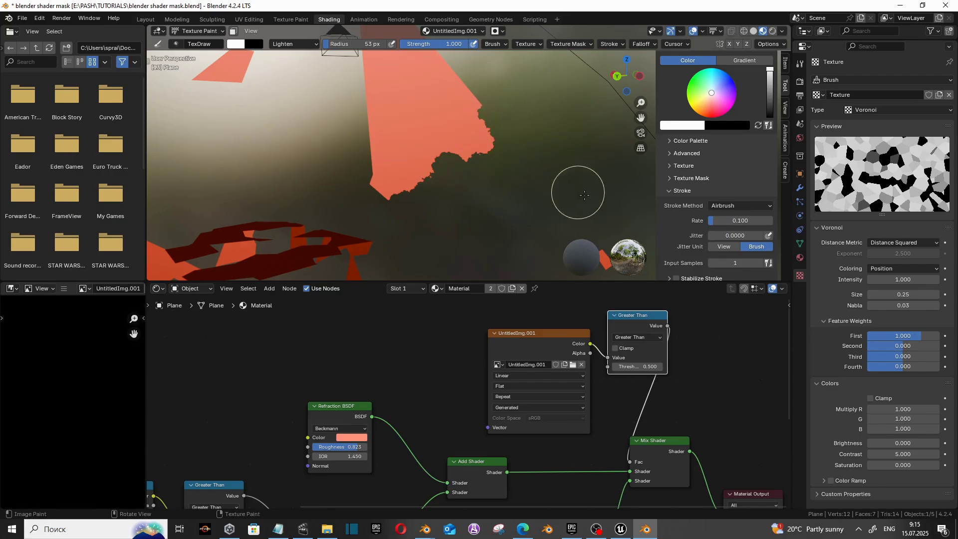
# Set the brush's stroke method to Anchored and stamp cutouts into the large patch's lower and side edges
pyautogui.click(763, 209)
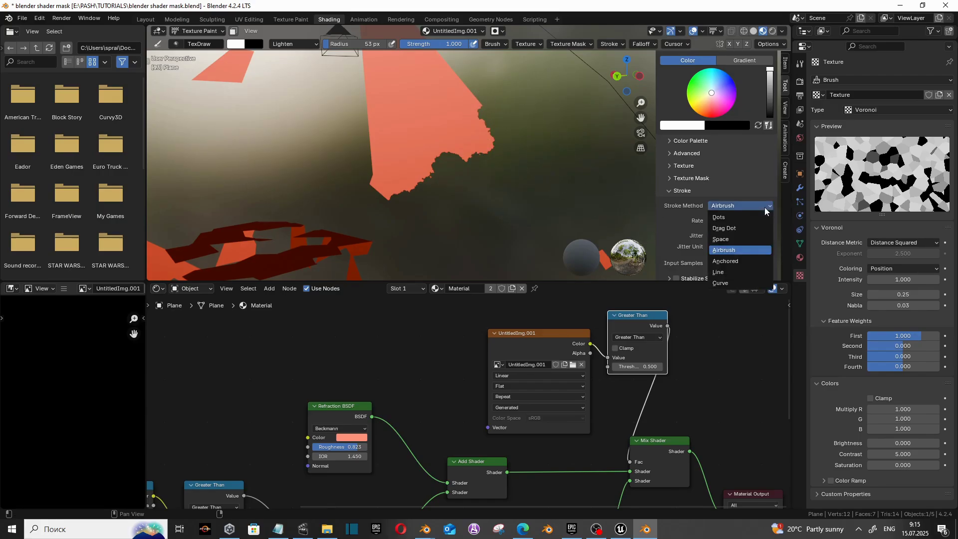
pyautogui.click(754, 262)
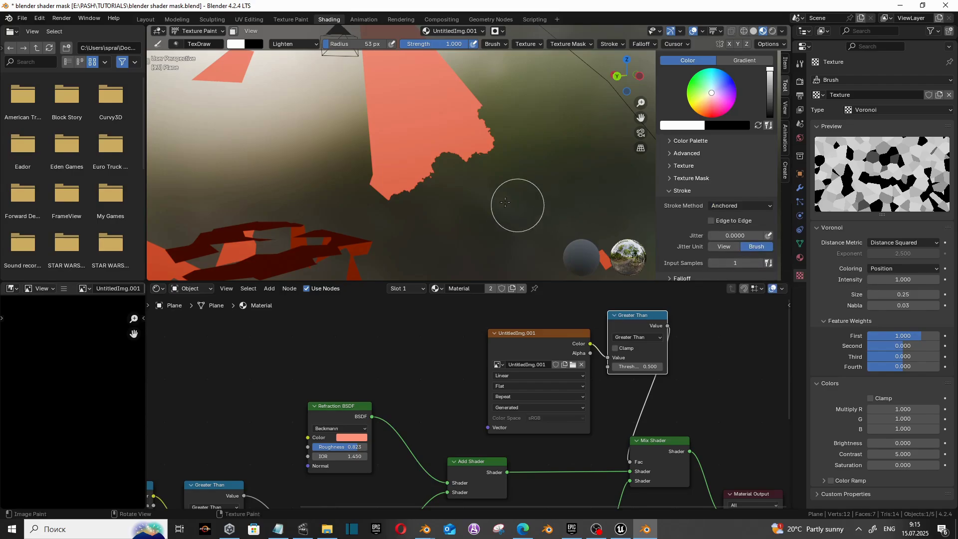
pyautogui.moveTo(470, 165)
pyautogui.mouseDown()
pyautogui.moveTo(554, 103)
pyautogui.moveTo(560, 118)
pyautogui.mouseUp()
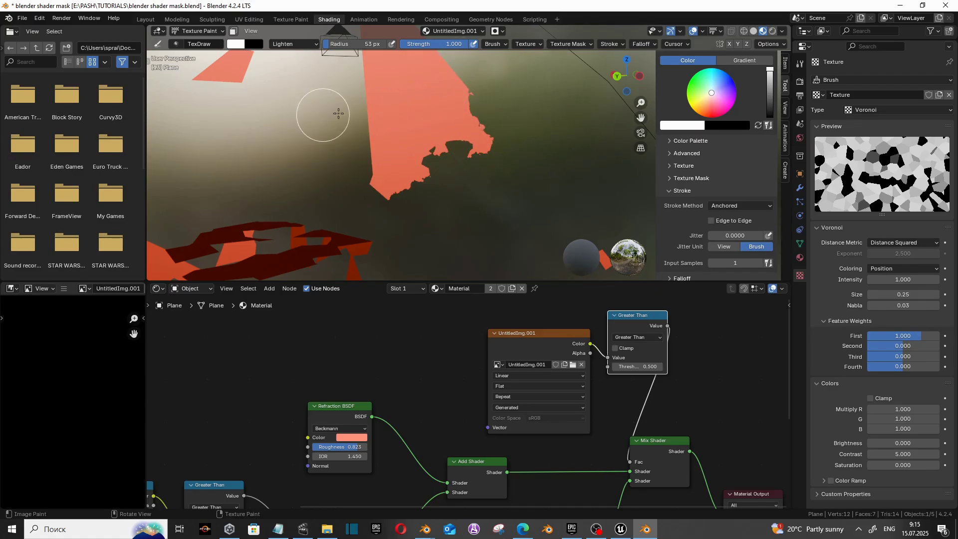
pyautogui.moveTo(378, 112)
pyautogui.mouseDown()
pyautogui.moveTo(439, 124)
pyautogui.moveTo(423, 124)
pyautogui.mouseUp()
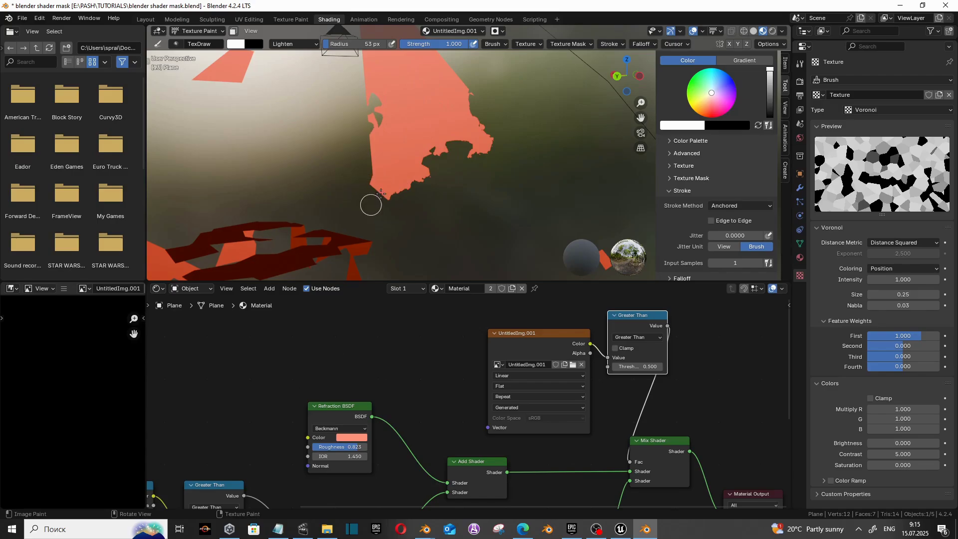
pyautogui.moveTo(371, 205)
pyautogui.mouseDown()
pyautogui.moveTo(443, 174)
pyautogui.moveTo(410, 188)
pyautogui.mouseUp()
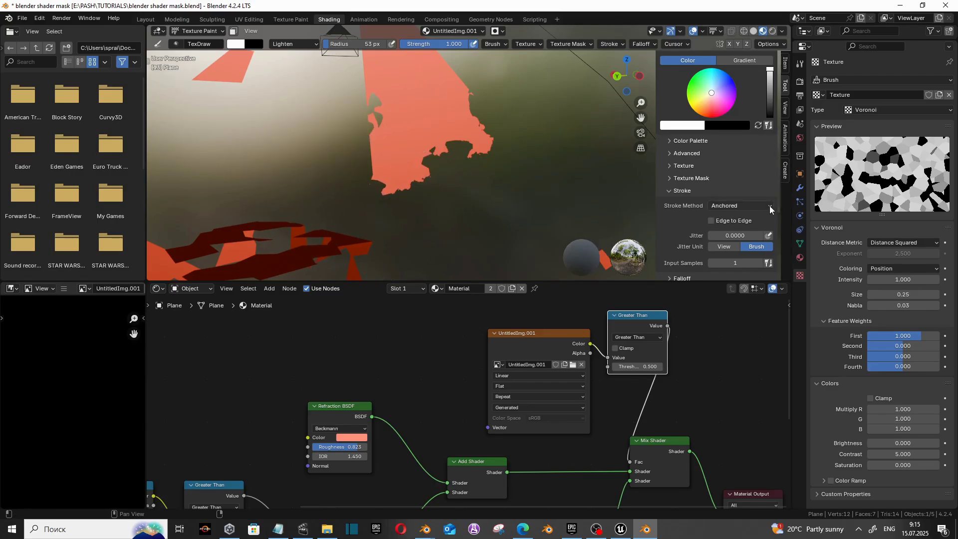
# Enable Edge to Edge for the anchored stroke and stamp more cutouts along the patch's lower edge
pyautogui.click(711, 220)
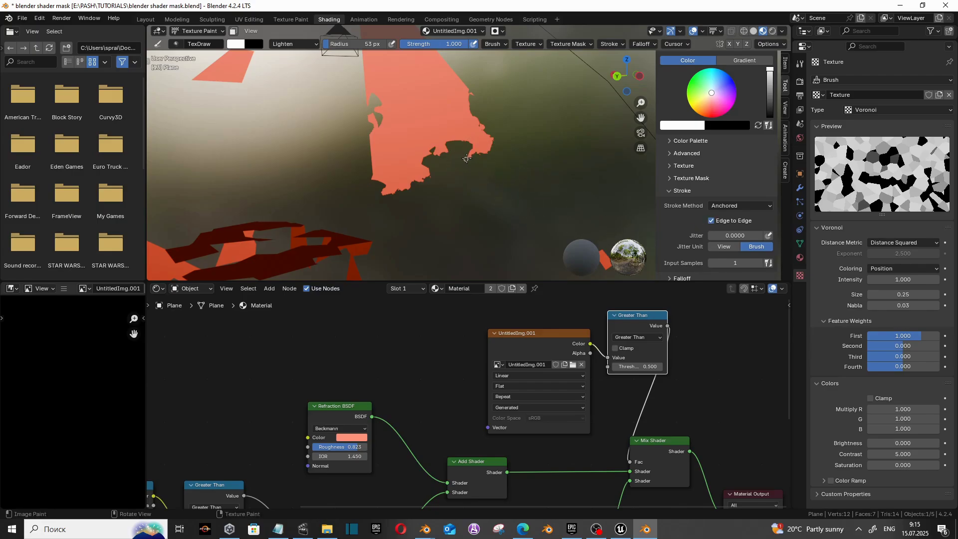
pyautogui.moveTo(520, 141); pyautogui.dragTo(510, 136)
pyautogui.moveTo(445, 162)
pyautogui.mouseDown()
pyautogui.moveTo(410, 157)
pyautogui.moveTo(466, 199)
pyautogui.moveTo(495, 169)
pyautogui.moveTo(492, 181)
pyautogui.mouseUp()
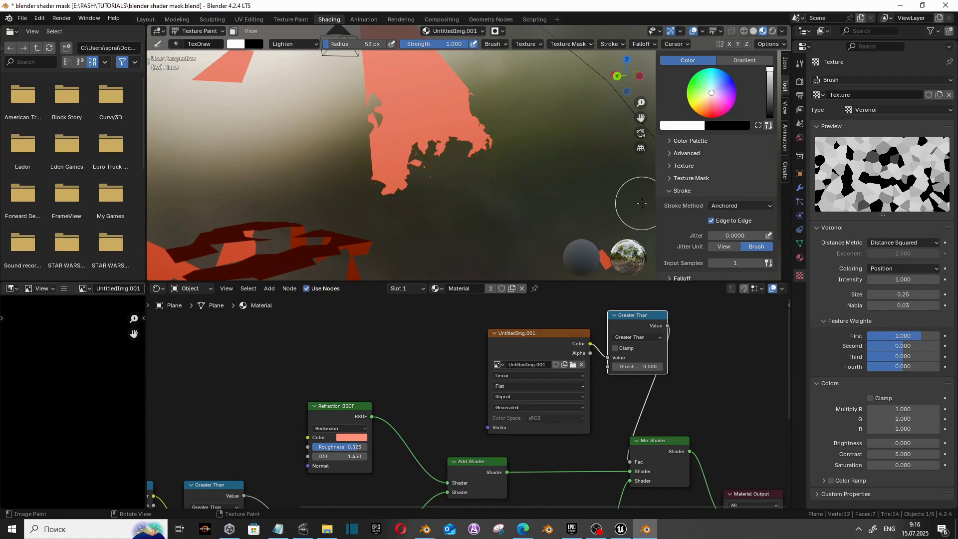
# Switch the stroke method to Line and paint several straight strokes cutting upward into the patch's lower part
pyautogui.click(768, 208)
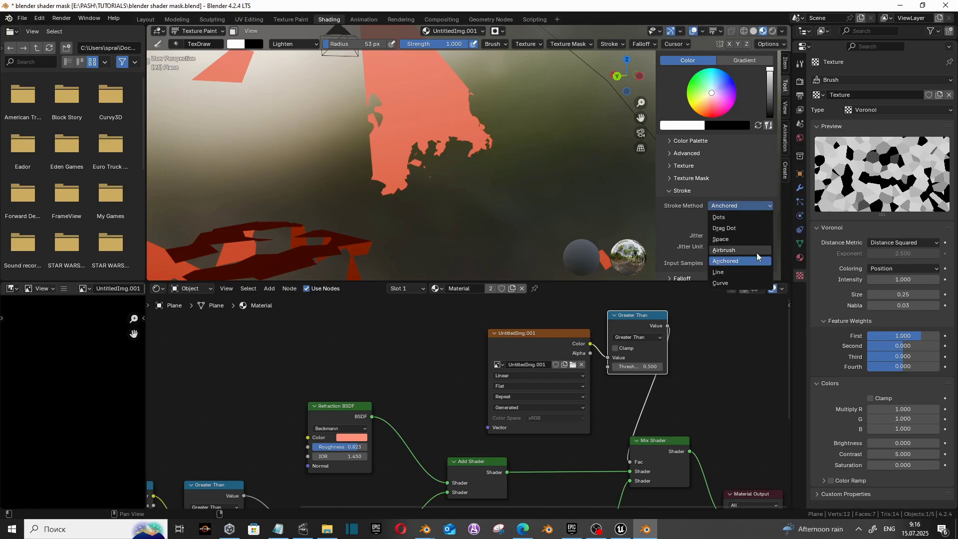
pyautogui.click(749, 271)
pyautogui.moveTo(433, 174); pyautogui.dragTo(428, 99)
pyautogui.moveTo(432, 171)
pyautogui.mouseDown()
pyautogui.moveTo(440, 107)
pyautogui.moveTo(439, 118)
pyautogui.mouseUp()
pyautogui.moveTo(455, 169); pyautogui.dragTo(461, 131)
pyautogui.moveTo(420, 189); pyautogui.dragTo(399, 133)
pyautogui.moveTo(432, 205)
pyautogui.mouseDown()
pyautogui.moveTo(428, 150)
pyautogui.moveTo(406, 103)
pyautogui.mouseUp()
# Set the brush's stroke method to Dots
pyautogui.moveTo(503, 186)
pyautogui.mouseDown(button='middle')
pyautogui.moveTo(425, 162)
pyautogui.moveTo(594, 197)
pyautogui.mouseUp(button='middle')
pyautogui.click(742, 207)
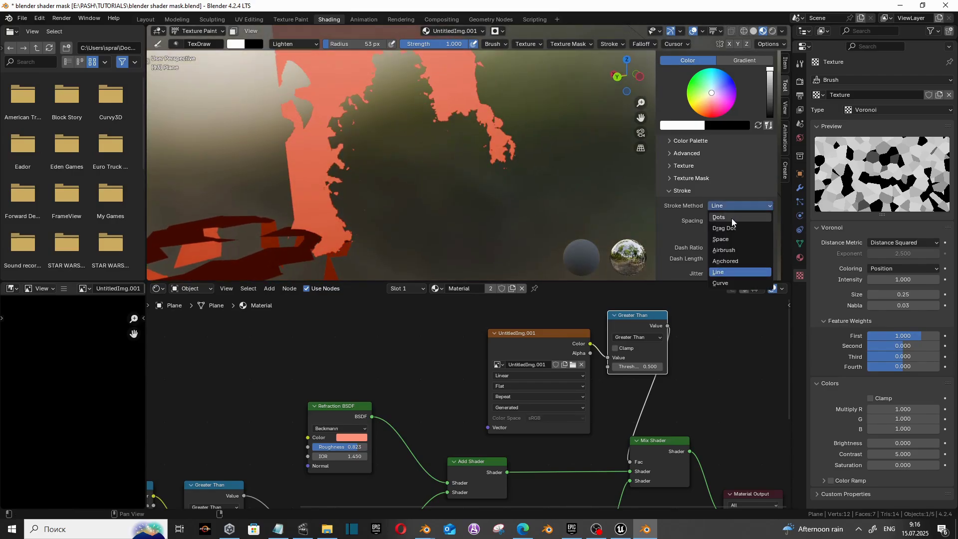
pyautogui.click(732, 218)
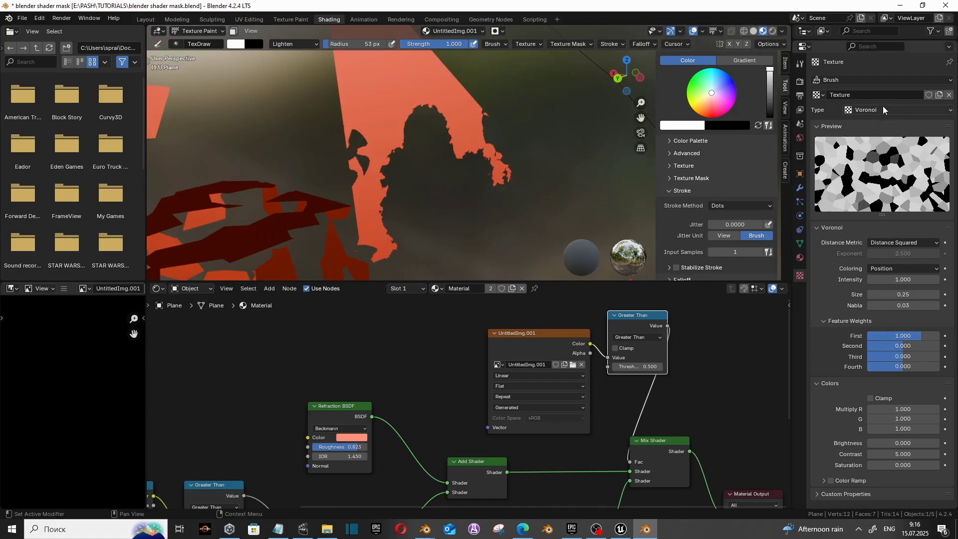
# Change the brush texture type to Image or Movie and assign the bs 2.png image
pyautogui.click(940, 115)
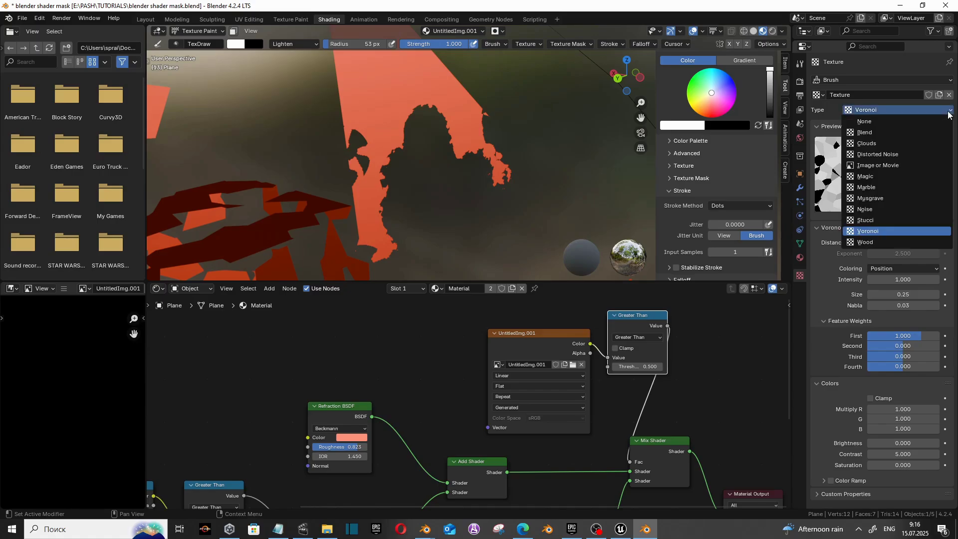
pyautogui.click(910, 164)
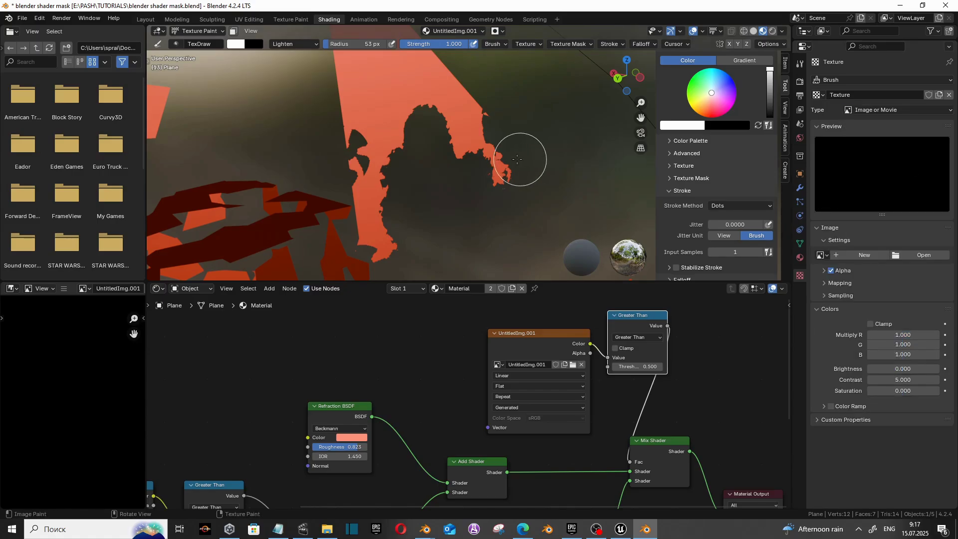
pyautogui.click(821, 255)
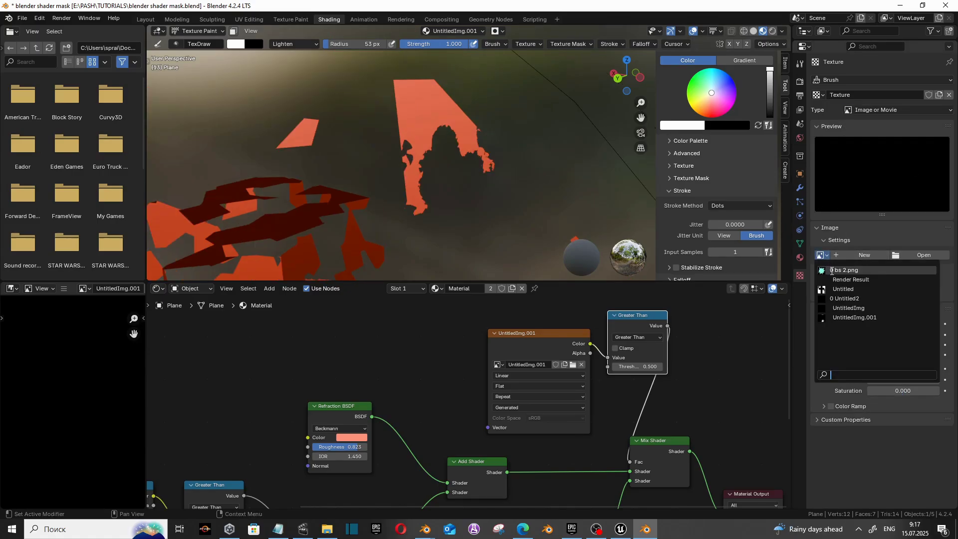
pyautogui.click(832, 272)
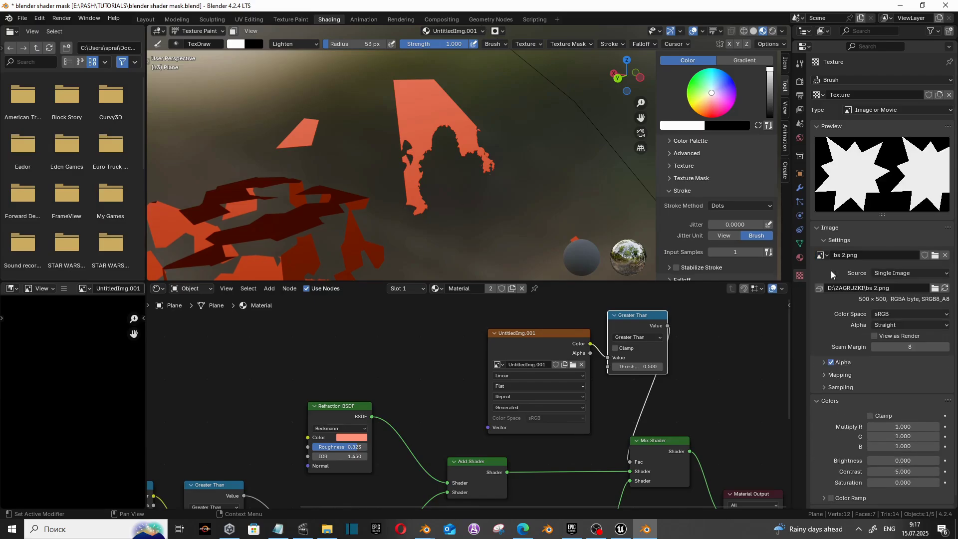
# In the image texture's mapping, try the Extend extension and set it to Clip
pyautogui.scroll(-1, 871, 382)
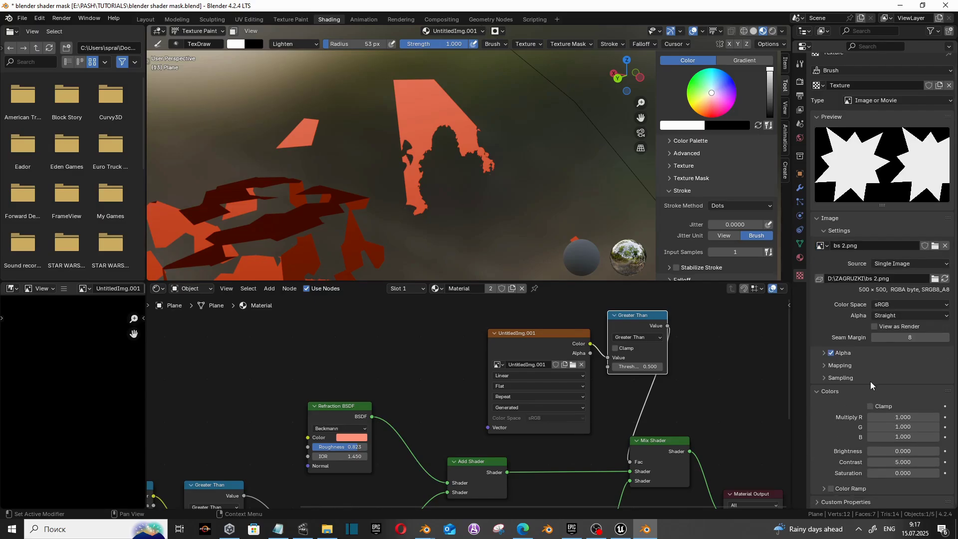
pyautogui.click(826, 367)
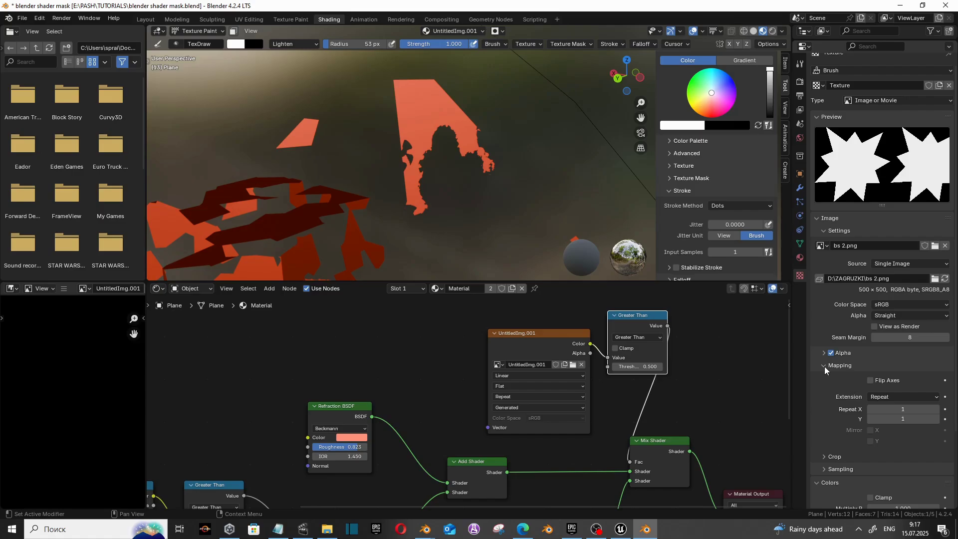
pyautogui.click(927, 397)
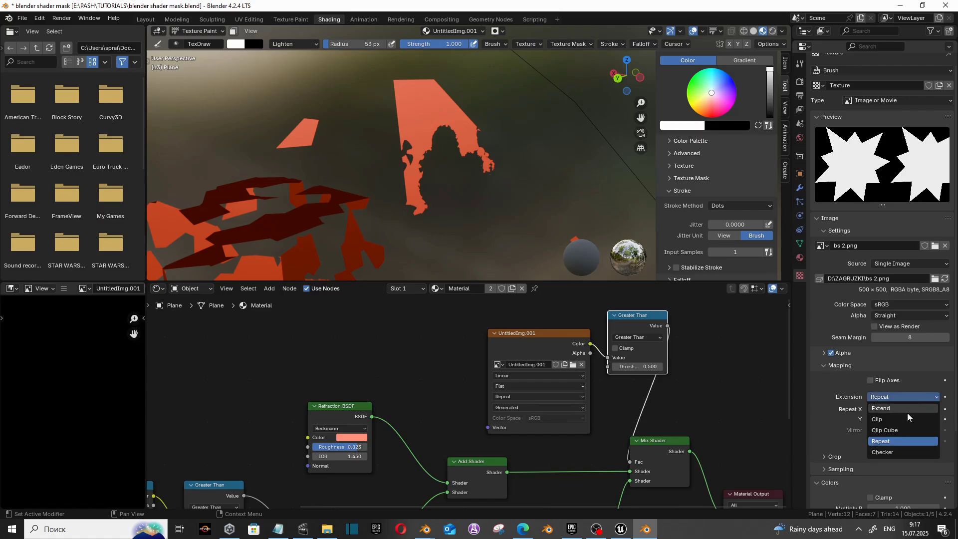
pyautogui.click(907, 407)
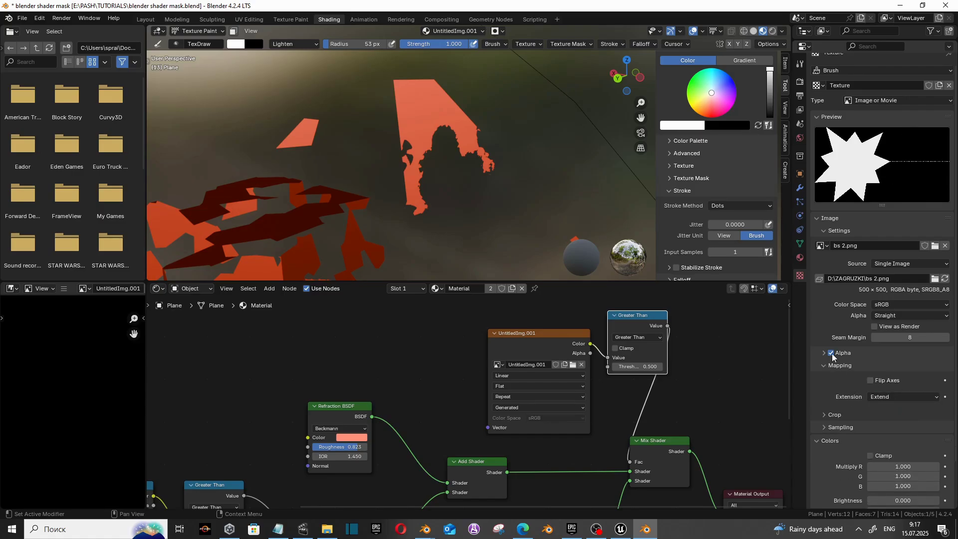
pyautogui.click(917, 397)
pyautogui.click(914, 407)
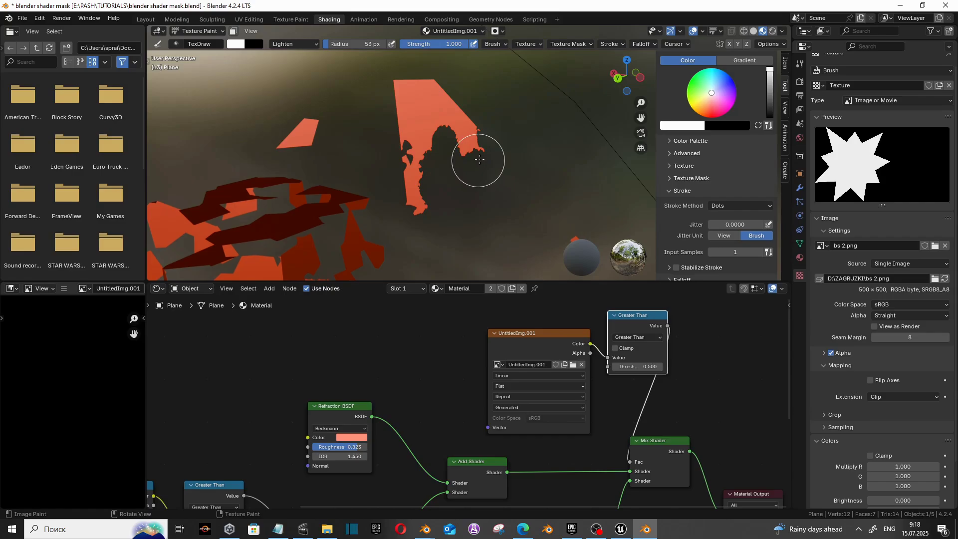
# Paint with the star-shaped image brush along the inner edges of the patch's large cutout
pyautogui.moveTo(475, 171); pyautogui.dragTo(440, 128, button='middle')
pyautogui.moveTo(438, 125)
pyautogui.mouseDown()
pyautogui.moveTo(415, 195)
pyautogui.moveTo(424, 198)
pyautogui.moveTo(451, 150)
pyautogui.moveTo(442, 137)
pyautogui.moveTo(455, 156)
pyautogui.moveTo(484, 154)
pyautogui.mouseUp()
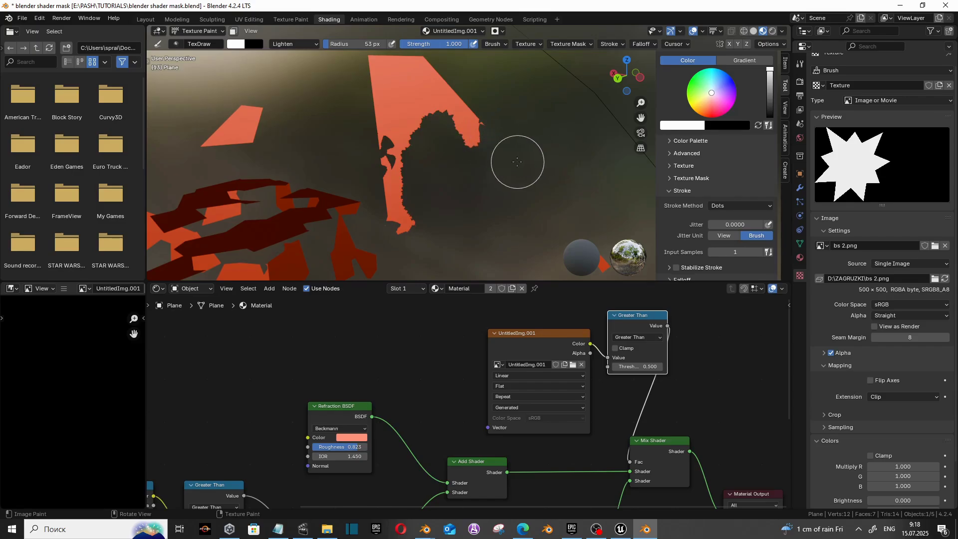
pyautogui.scroll(3, 514, 160)
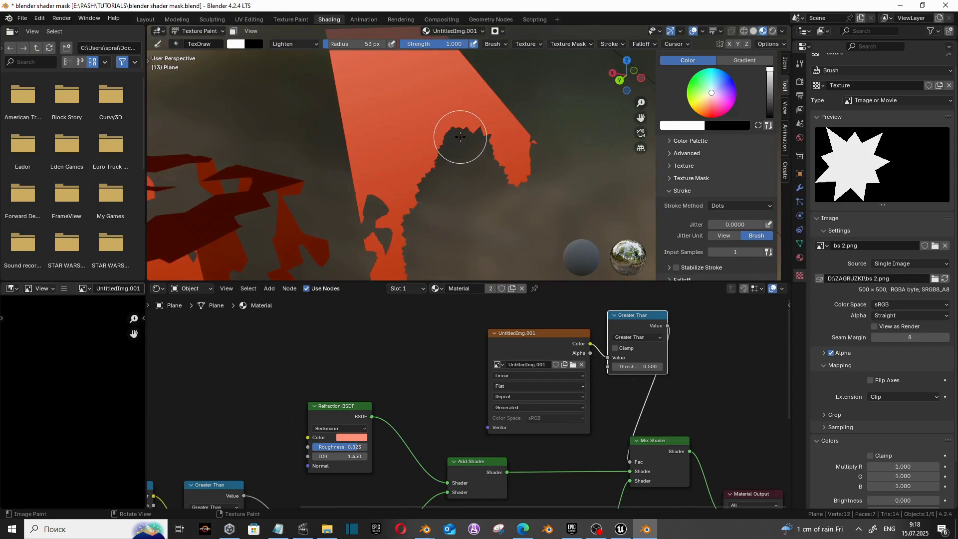
pyautogui.scroll(2, 669, 185)
# Turn off Random and enable Rake for the brush texture's angle, and paint along the cutout's upper edge
pyautogui.scroll(-3, 670, 186)
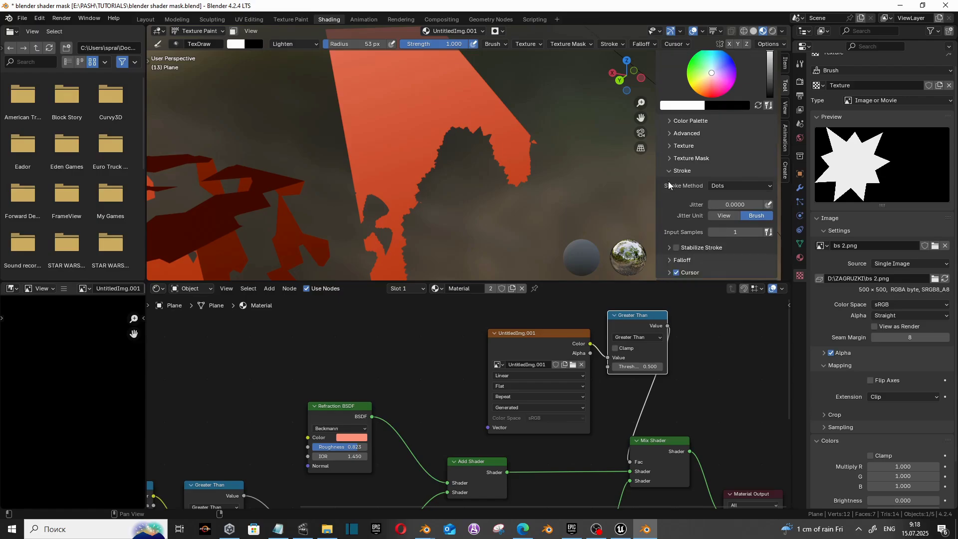
pyautogui.click(670, 146)
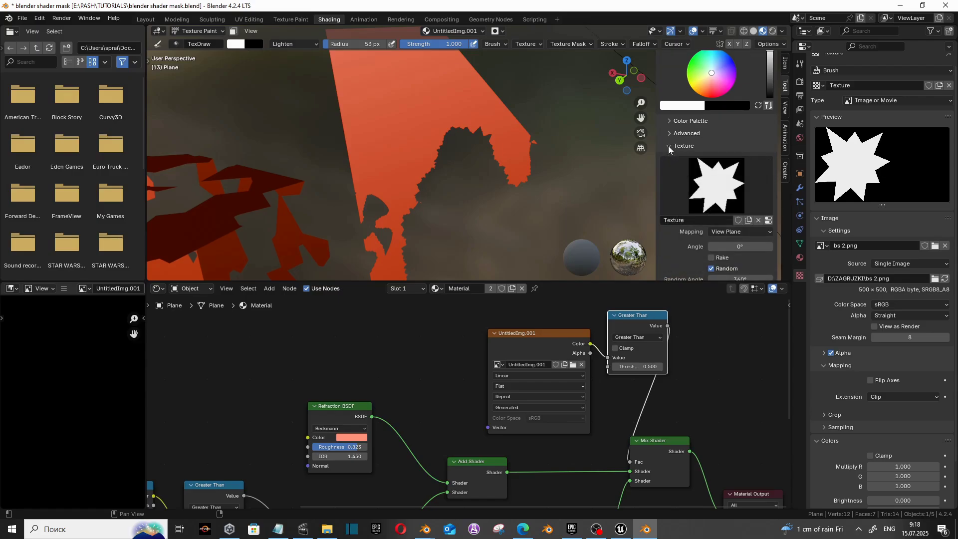
pyautogui.scroll(-4, 767, 243)
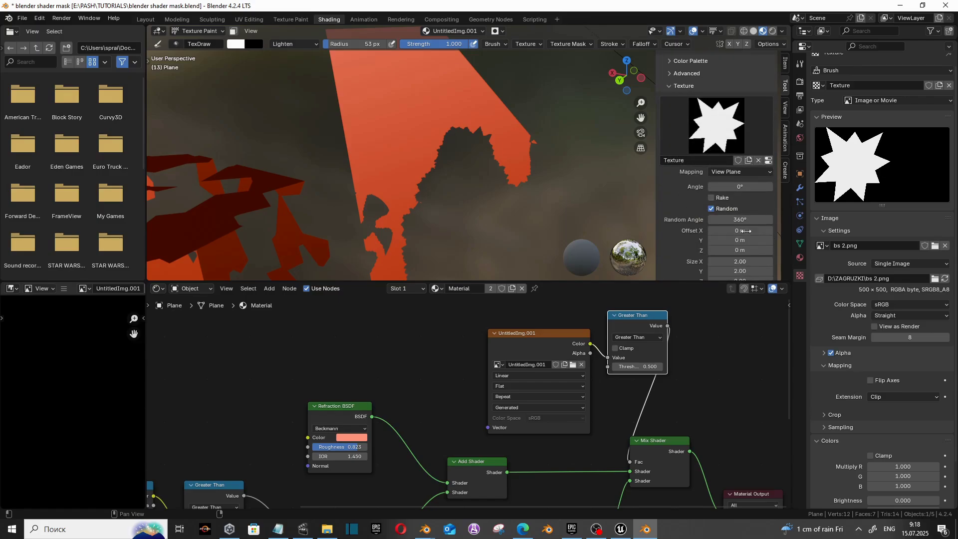
pyautogui.click(712, 208)
pyautogui.moveTo(447, 140)
pyautogui.mouseDown()
pyautogui.moveTo(469, 129)
pyautogui.moveTo(450, 132)
pyautogui.moveTo(438, 185)
pyautogui.moveTo(428, 170)
pyautogui.moveTo(507, 171)
pyautogui.moveTo(512, 160)
pyautogui.moveTo(496, 167)
pyautogui.moveTo(515, 167)
pyautogui.moveTo(538, 209)
pyautogui.mouseUp()
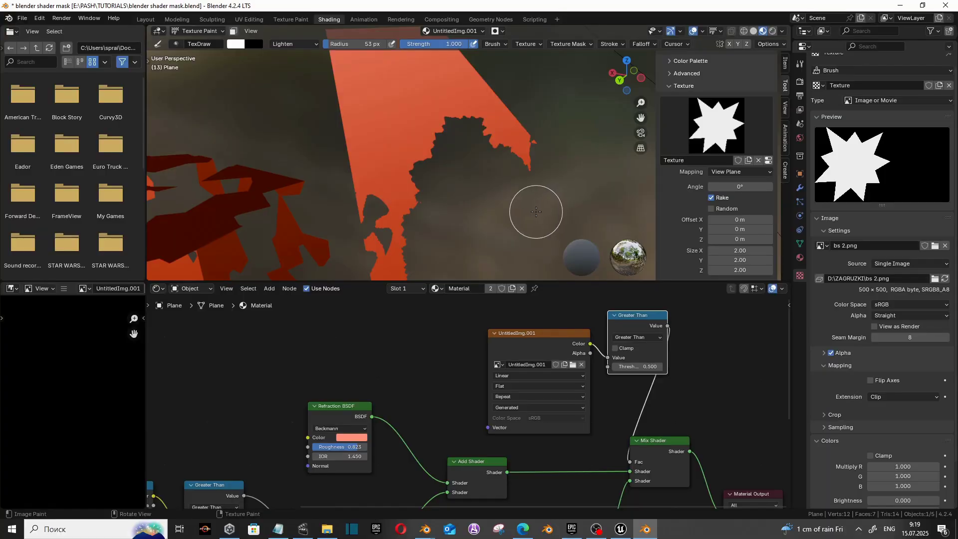